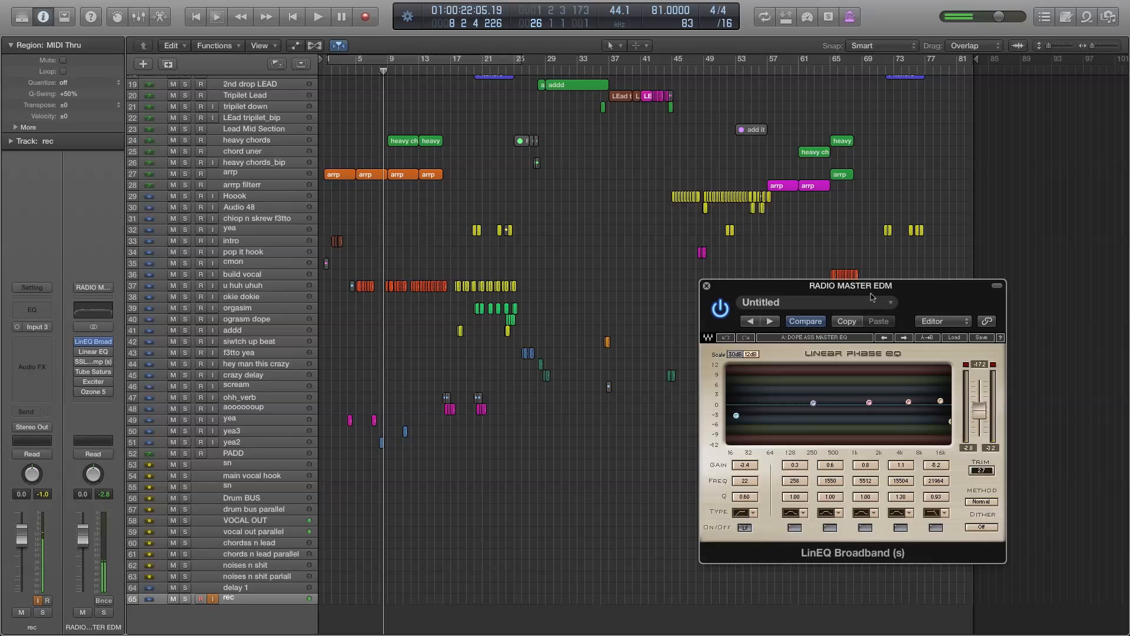
# Reposition the LinEQ Broadband window beside the track list so its EQ curve and output fader can be examined.
pyautogui.moveTo(871, 293); pyautogui.dragTo(478, 315)
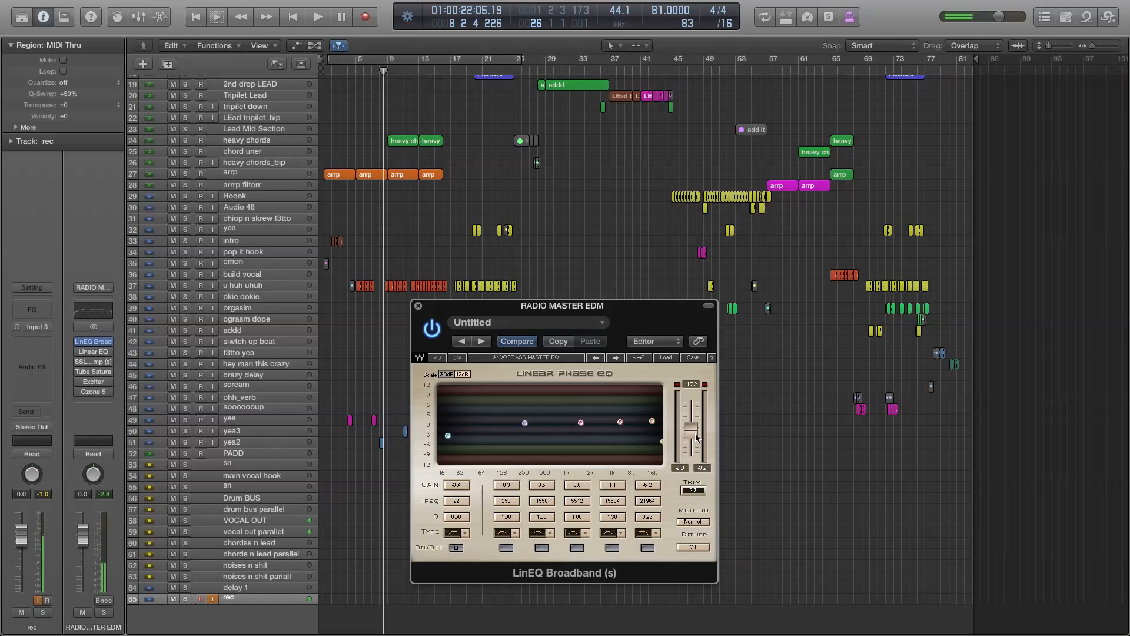
pyautogui.moveTo(693, 432); pyautogui.dragTo(715, 422)
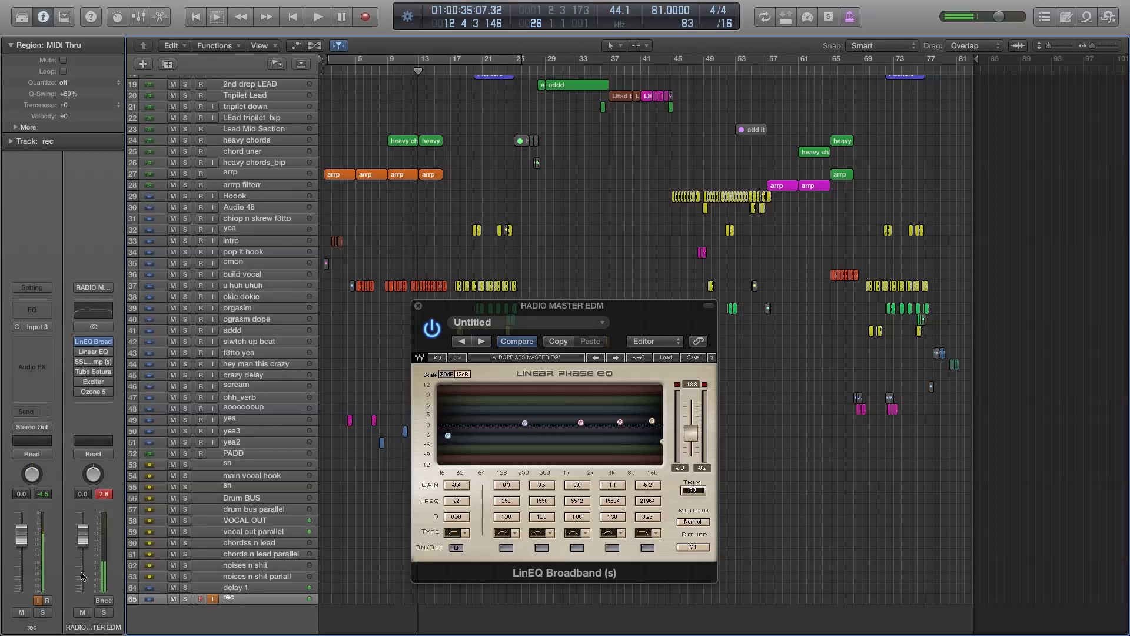
pyautogui.moveTo(566, 309); pyautogui.dragTo(461, 75)
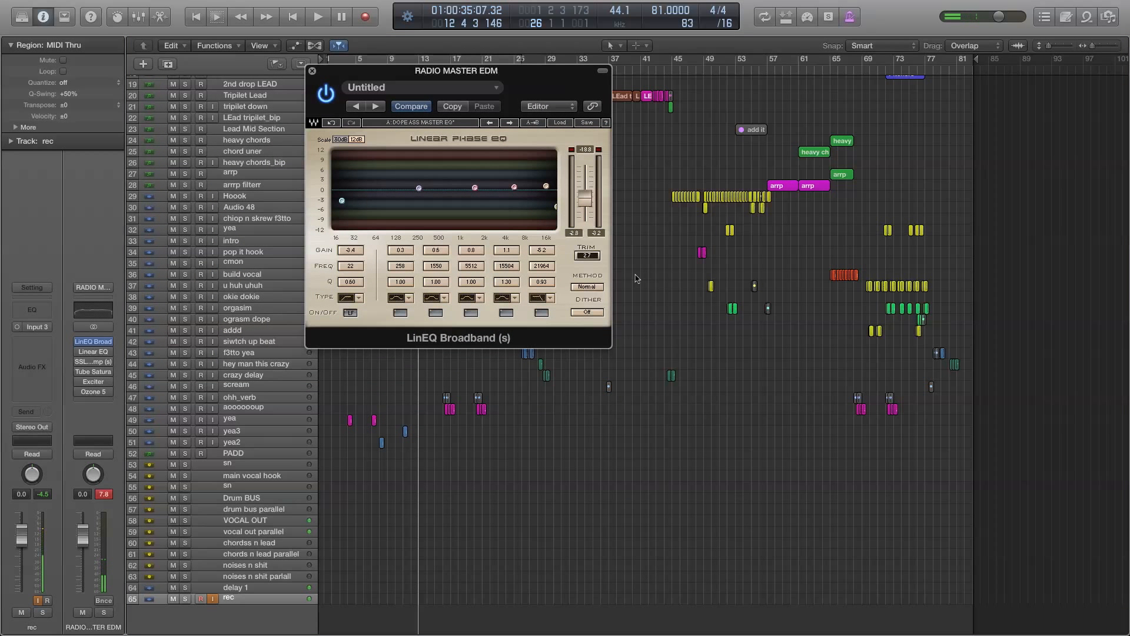
# Open the Linear EQ from the RADIO MASTER EDM channel and place its window so both equalizers can be compared.
pyautogui.click(94, 352)
pyautogui.moveTo(410, 56); pyautogui.dragTo(776, 231)
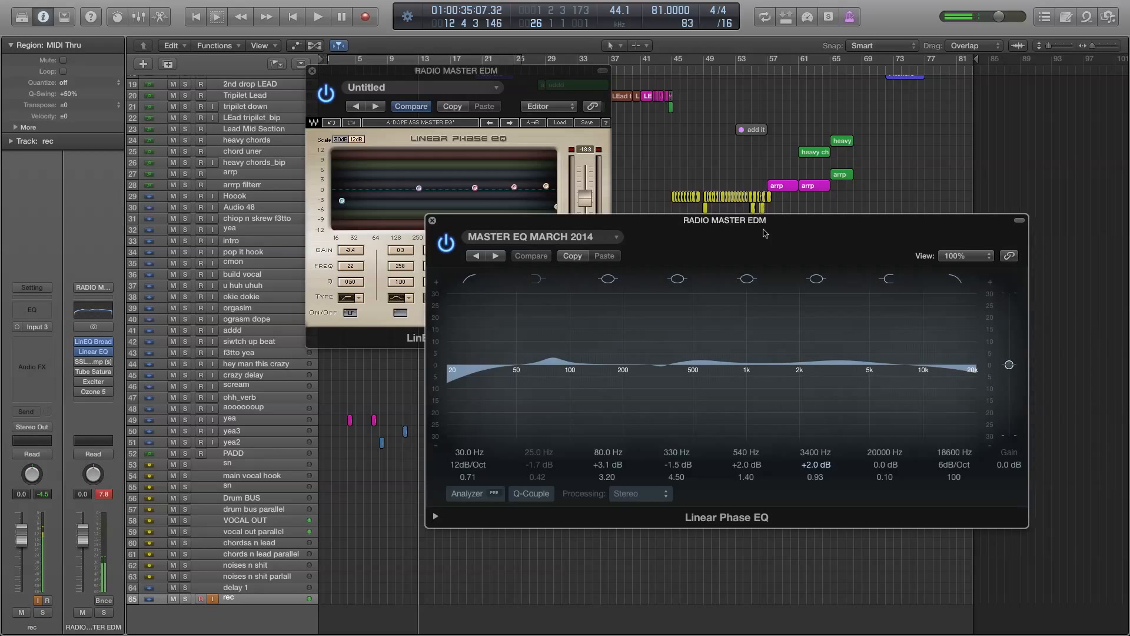
pyautogui.click(437, 78)
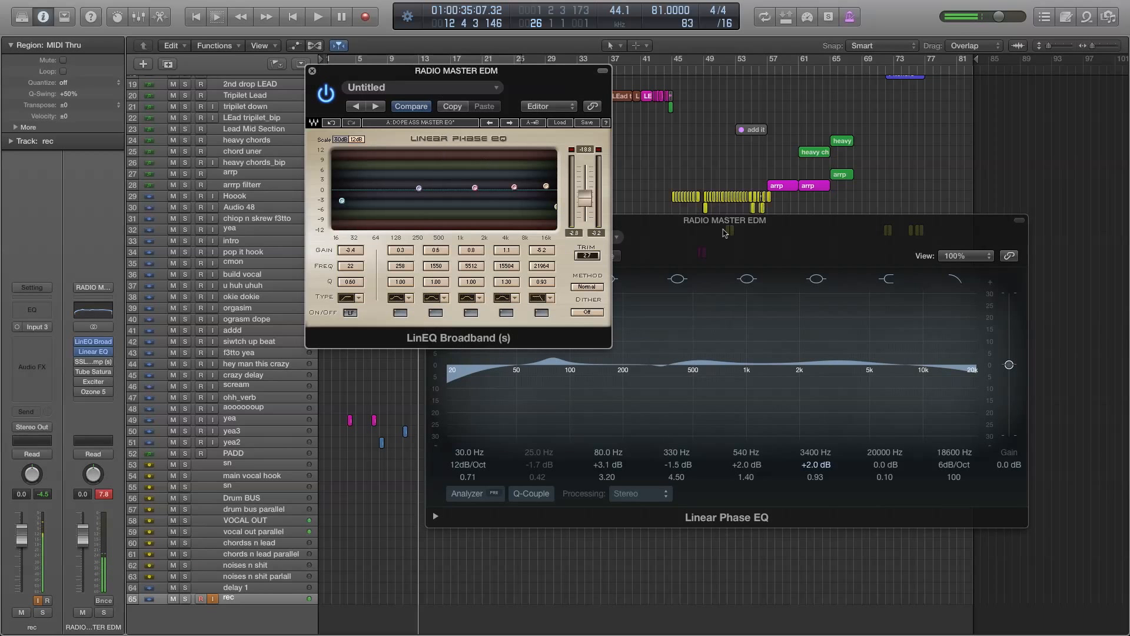
pyautogui.click(694, 254)
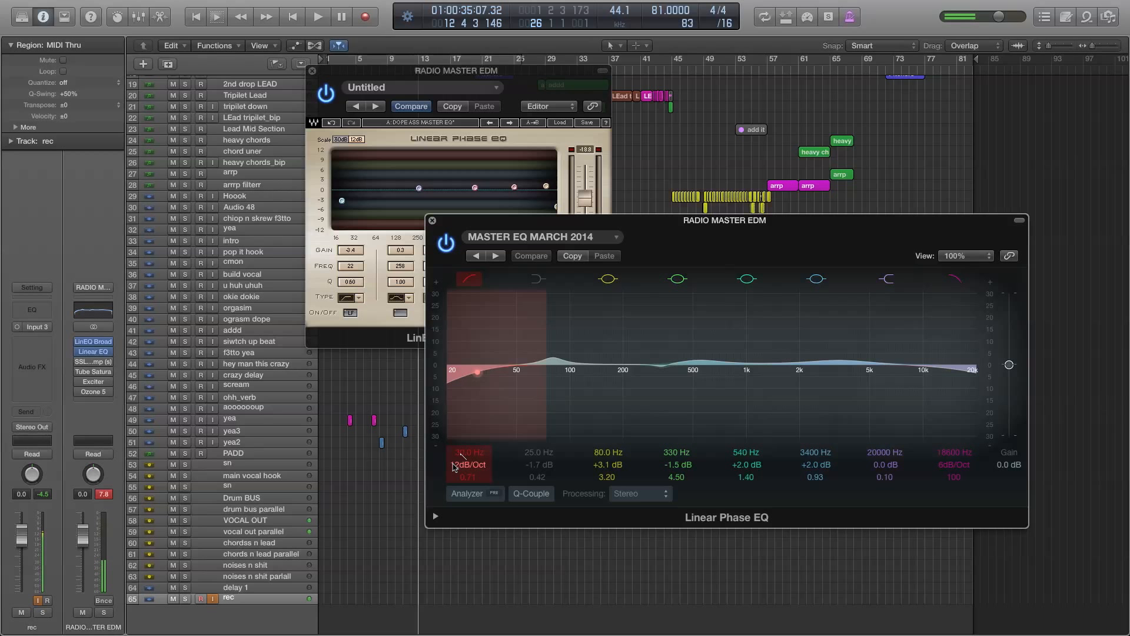
# Set the Linear Phase EQ's 30 Hz low-cut slope to 6 dB/Oct and the 330 Hz band's gain to -2.5 dB.
pyautogui.scroll(3, 455, 467)
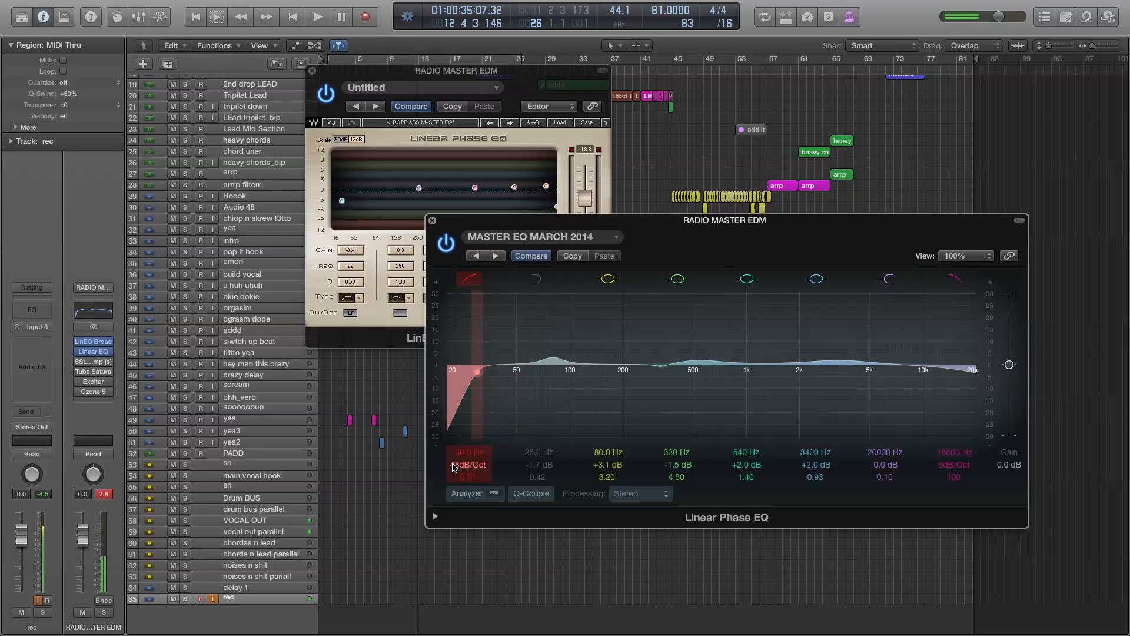
pyautogui.scroll(-5, 454, 467)
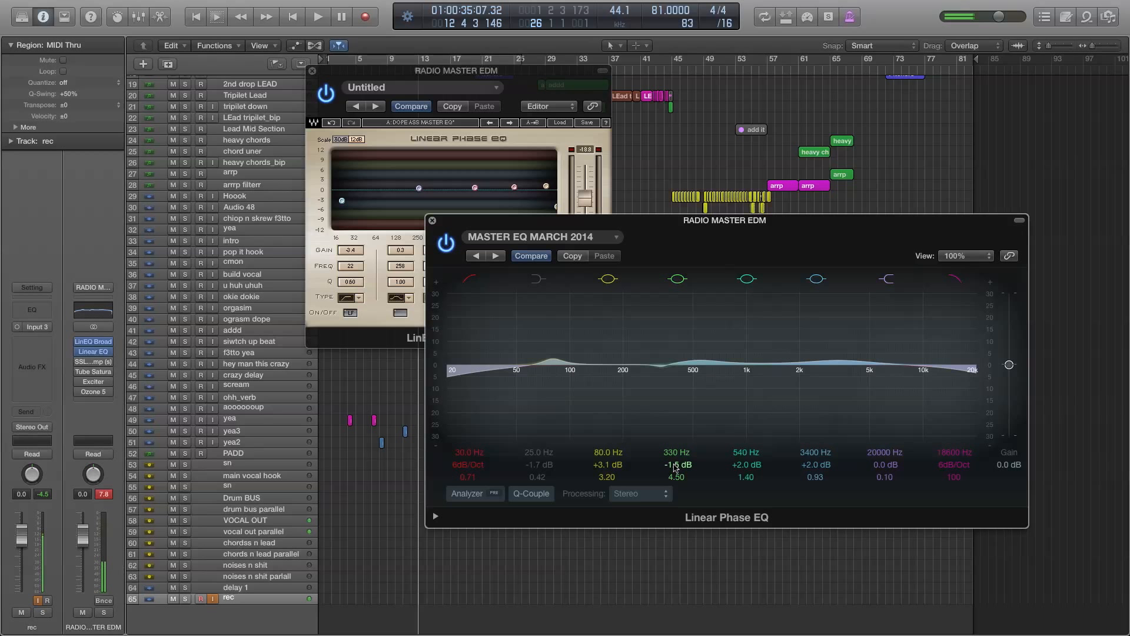
pyautogui.moveTo(675, 467); pyautogui.dragTo(675, 471)
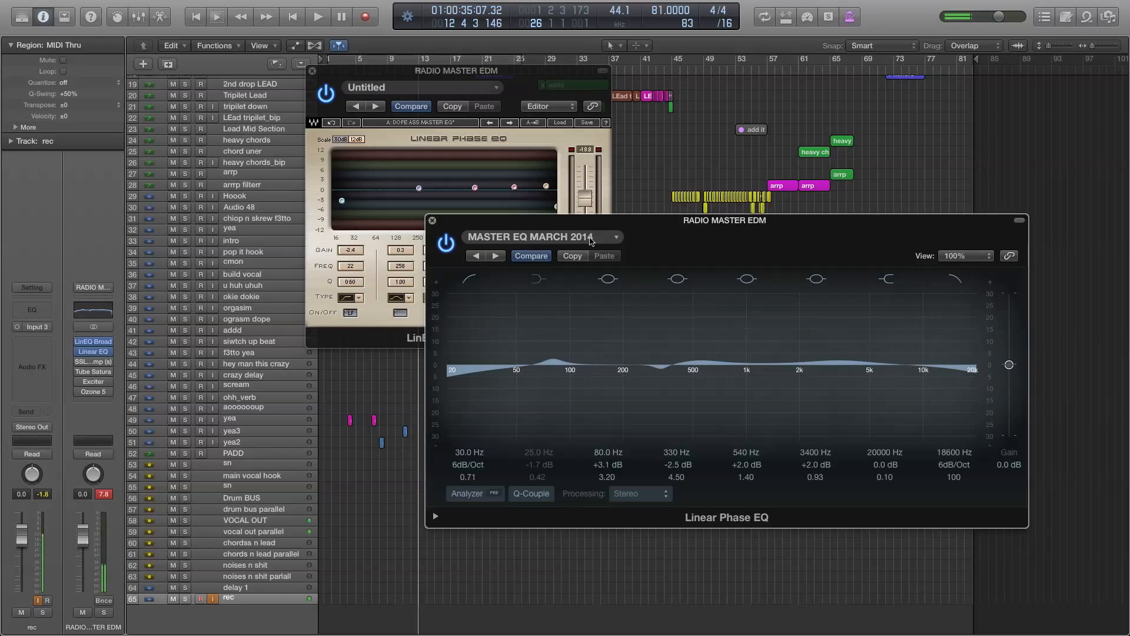
# Open the SSL compressor from the master channel and move its window over the arrangement to examine its Mastering settings.
pyautogui.click(77, 364)
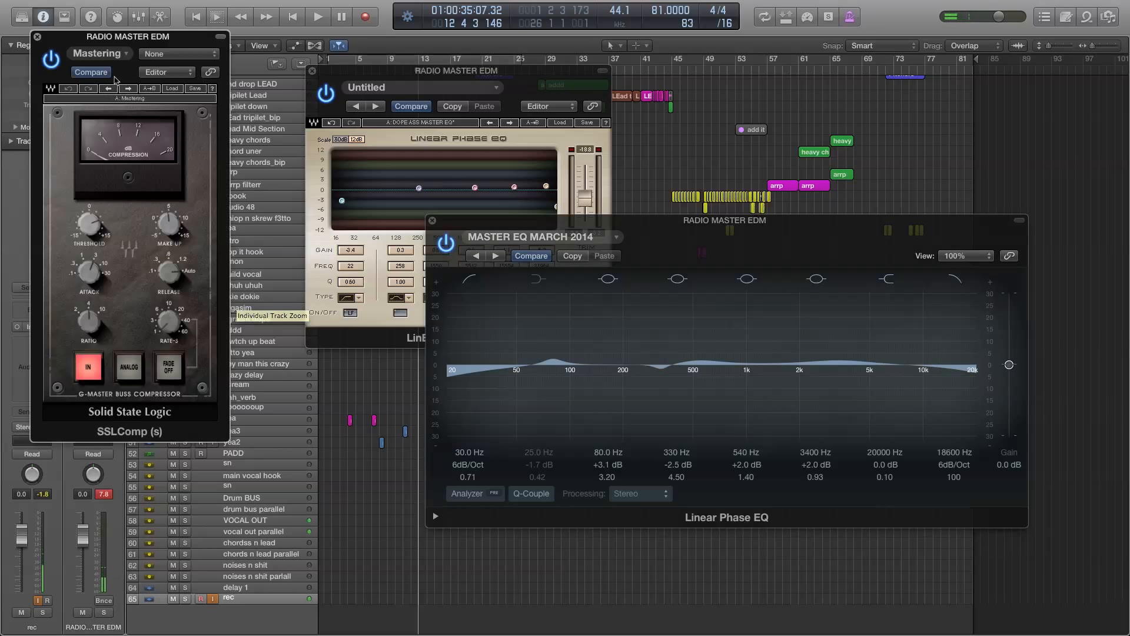
pyautogui.moveTo(124, 40); pyautogui.dragTo(722, 202)
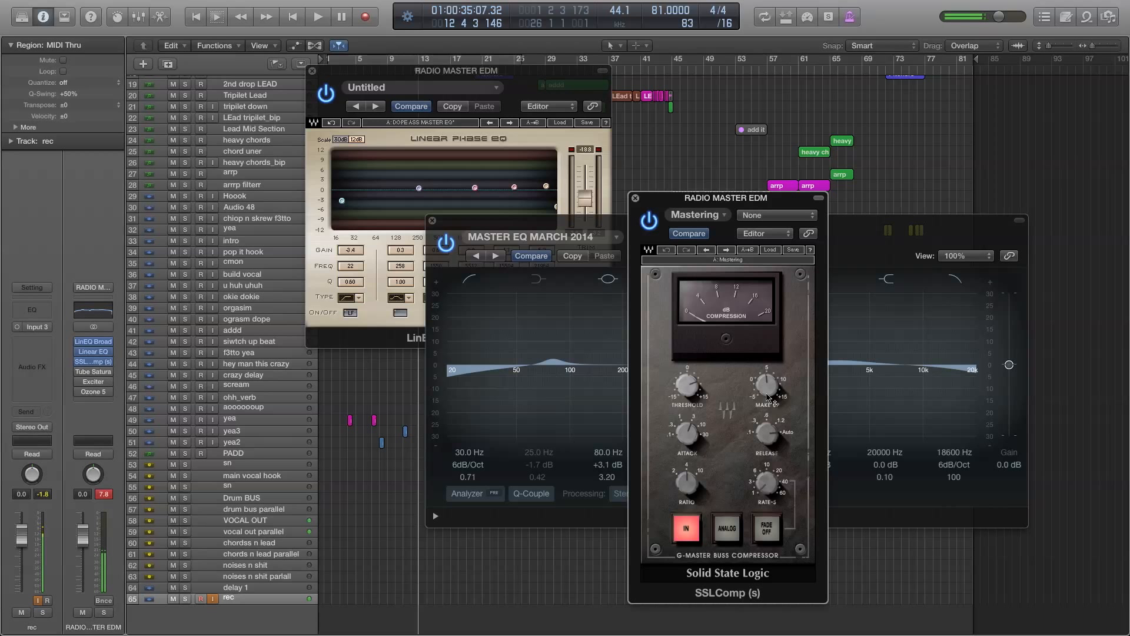
pyautogui.moveTo(768, 393)
# Open the Tube Saturator on the master channel, look through its preset options without changing Subtle Tube Warmth, and close it.
pyautogui.click(91, 374)
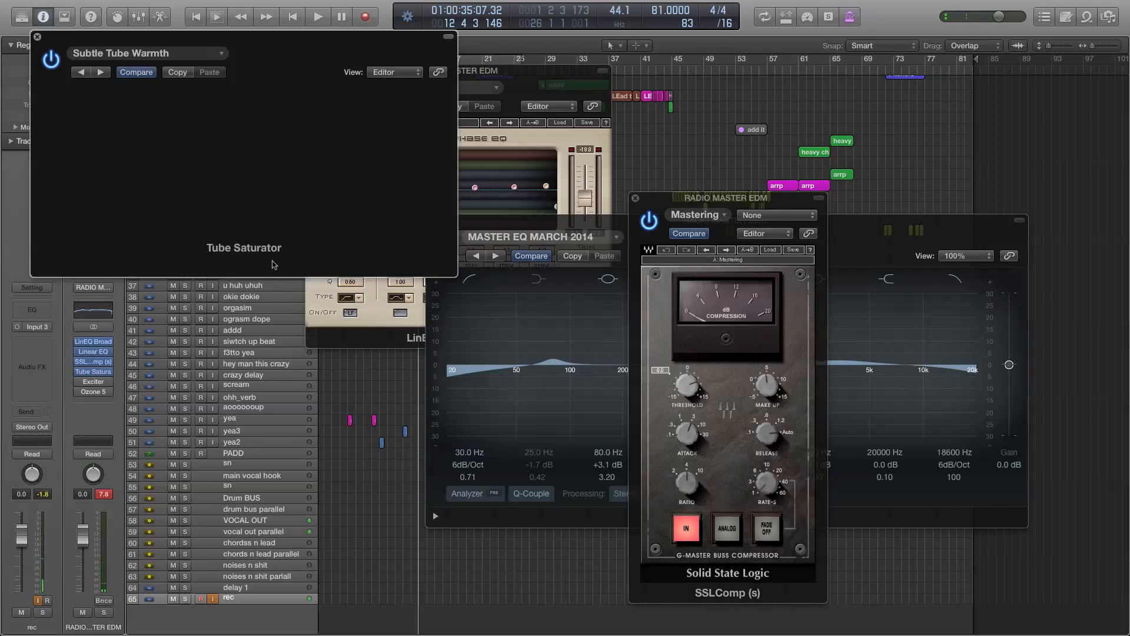
pyautogui.moveTo(259, 40); pyautogui.dragTo(735, 298)
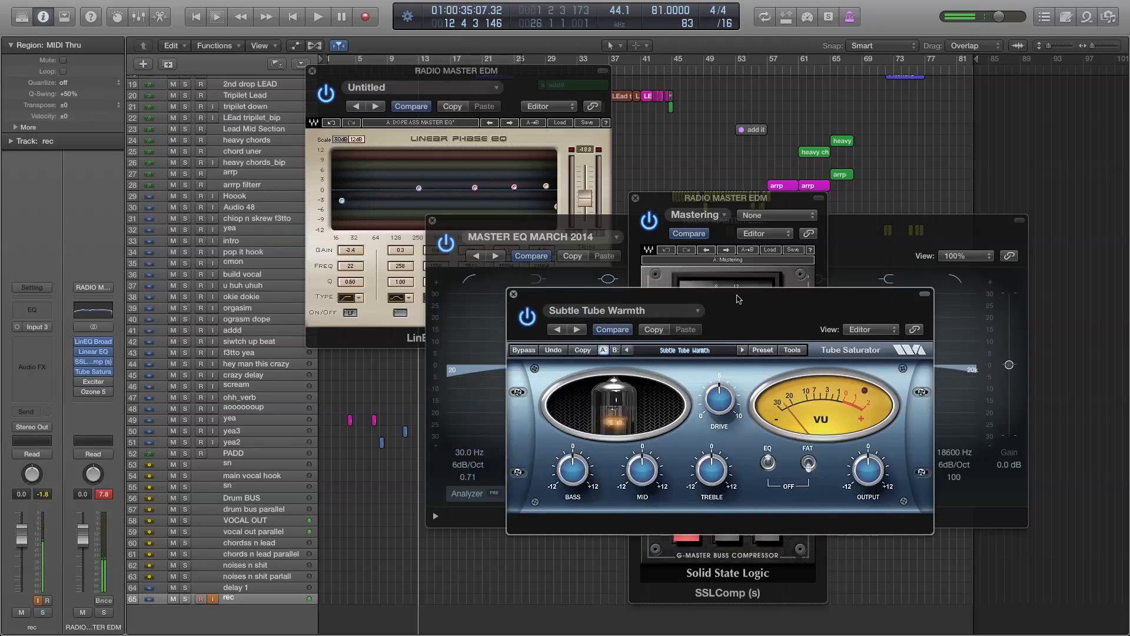
pyautogui.click(763, 349)
pyautogui.moveTo(767, 359)
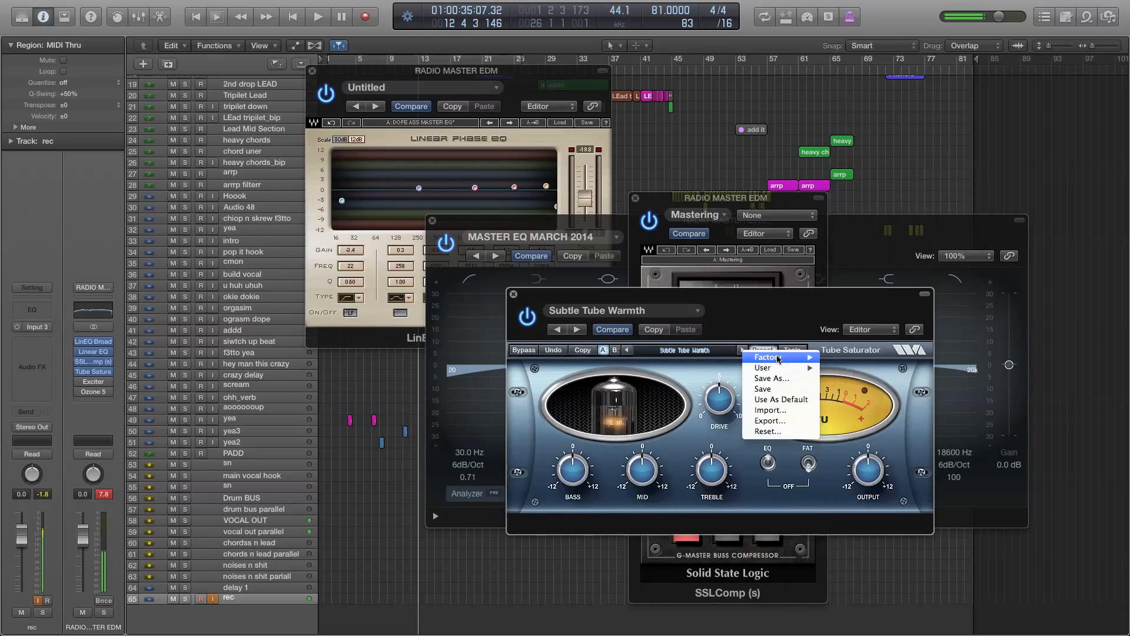
pyautogui.click(755, 315)
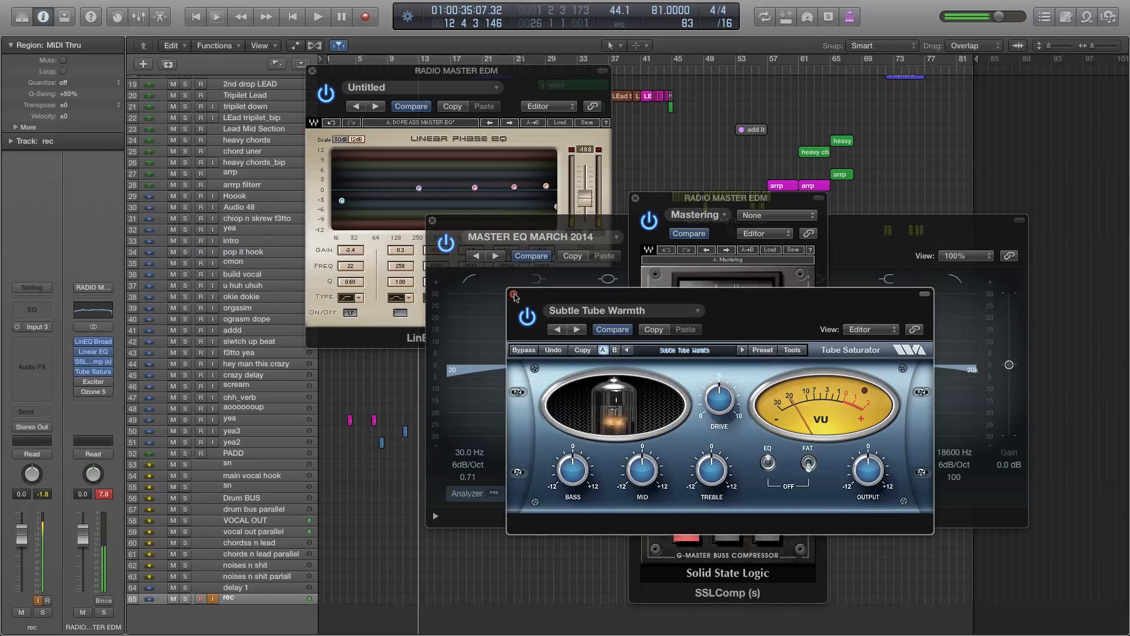
pyautogui.click(513, 294)
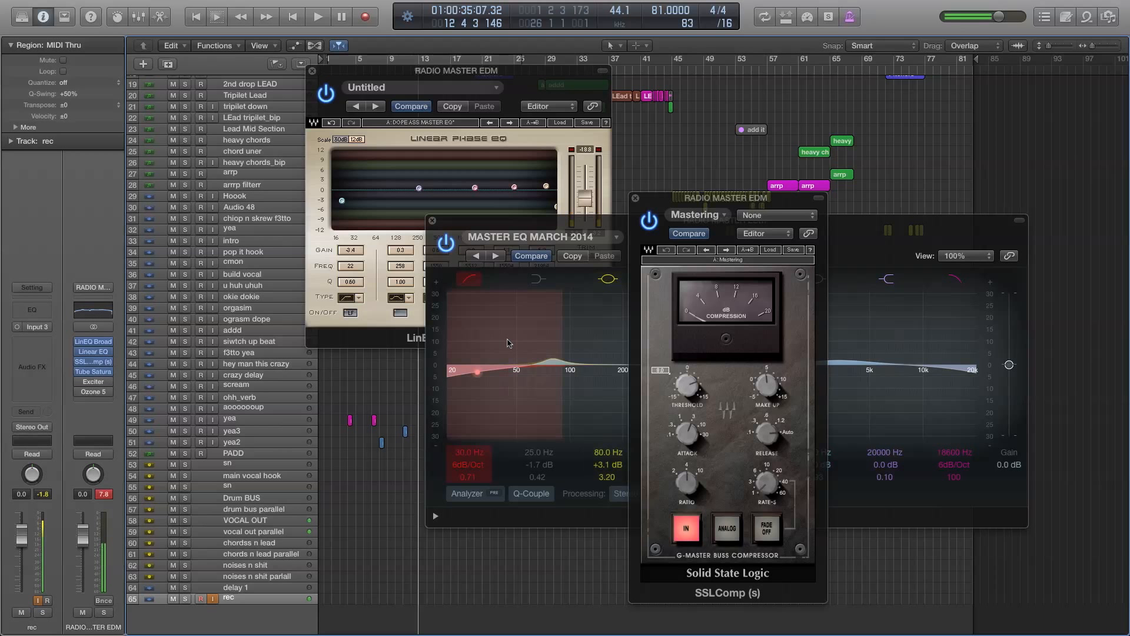
# Open the Exciter from the RADIO MASTER EDM channel and move its window clear of the channel strips.
pyautogui.click(94, 384)
pyautogui.moveTo(110, 83); pyautogui.dragTo(925, 343)
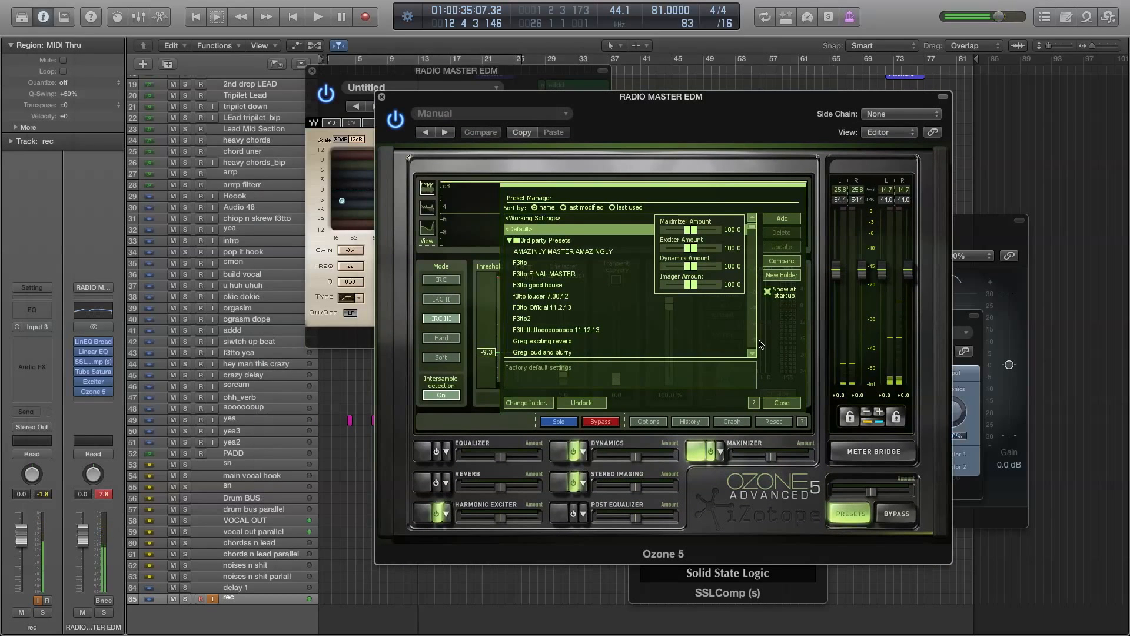
# Dismiss Ozone 5's preset manager and examine the settings of its Stereo Imaging and Maximizer modules.
pyautogui.click(782, 403)
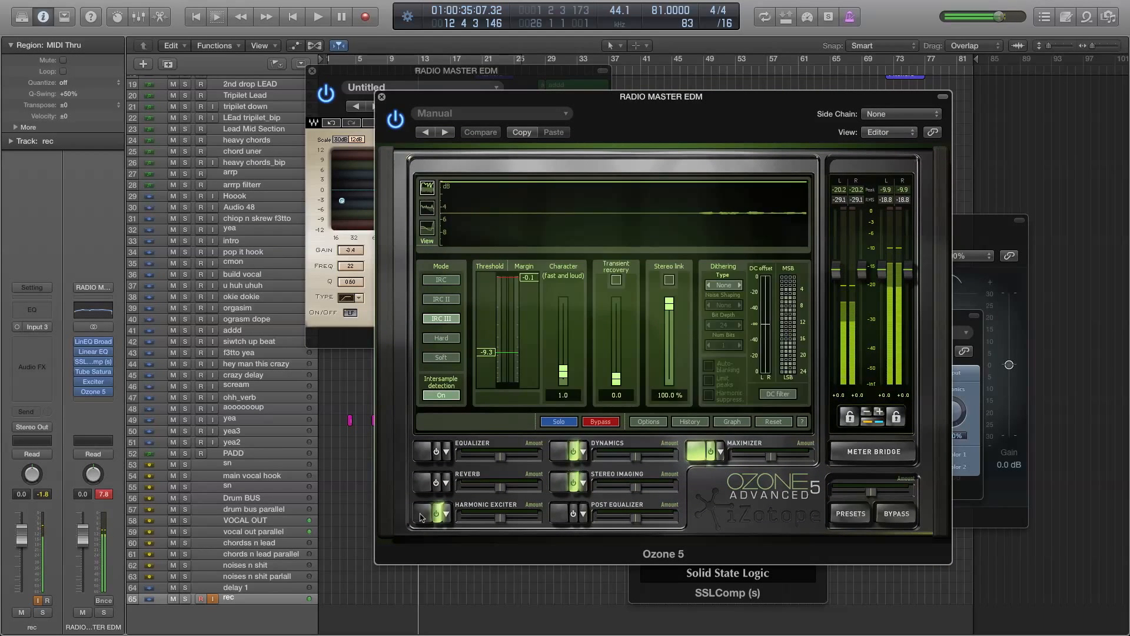
pyautogui.click(561, 484)
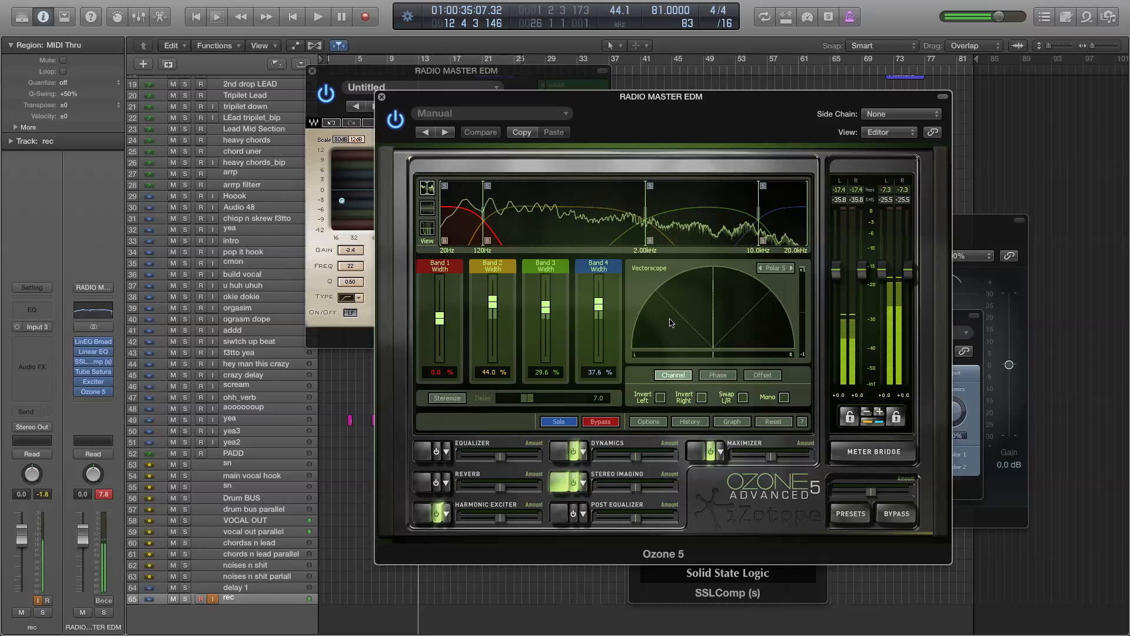
pyautogui.click(698, 451)
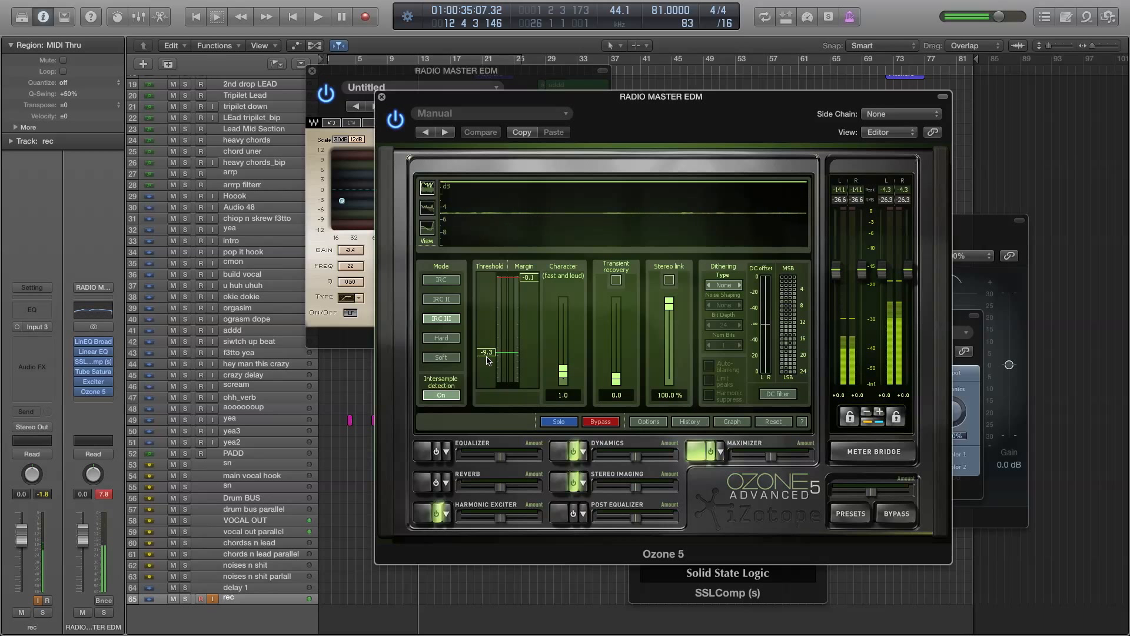
# Bring LinEQ Broadband and the Linear Phase EQ back in front of Ozone 5, moving the Linear Phase EQ window over the track list.
pyautogui.click(91, 343)
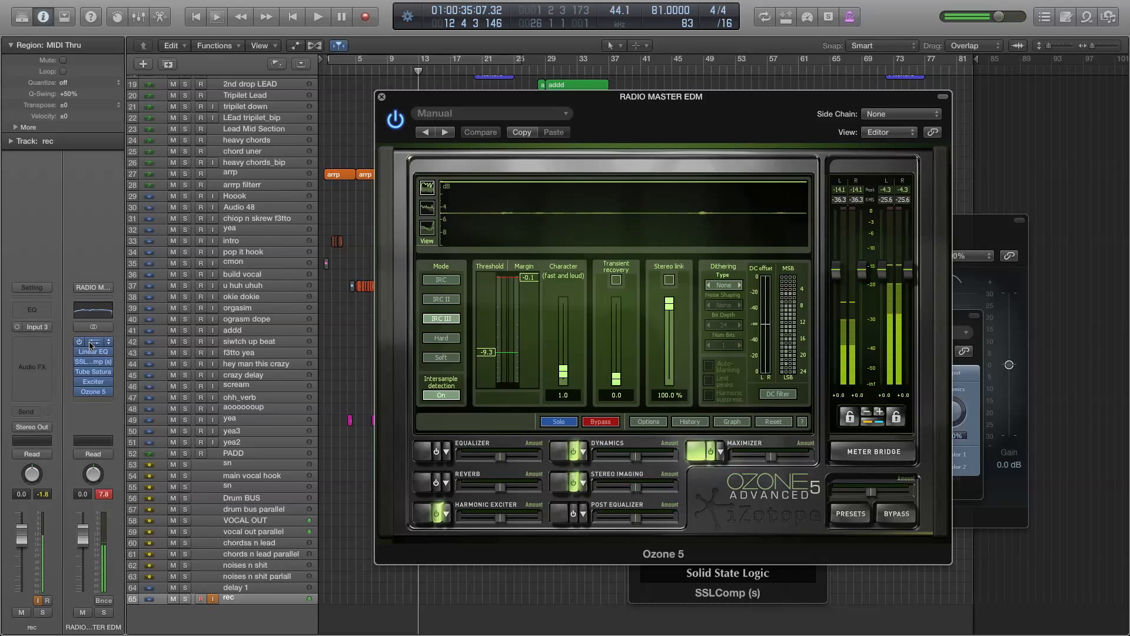
pyautogui.click(91, 342)
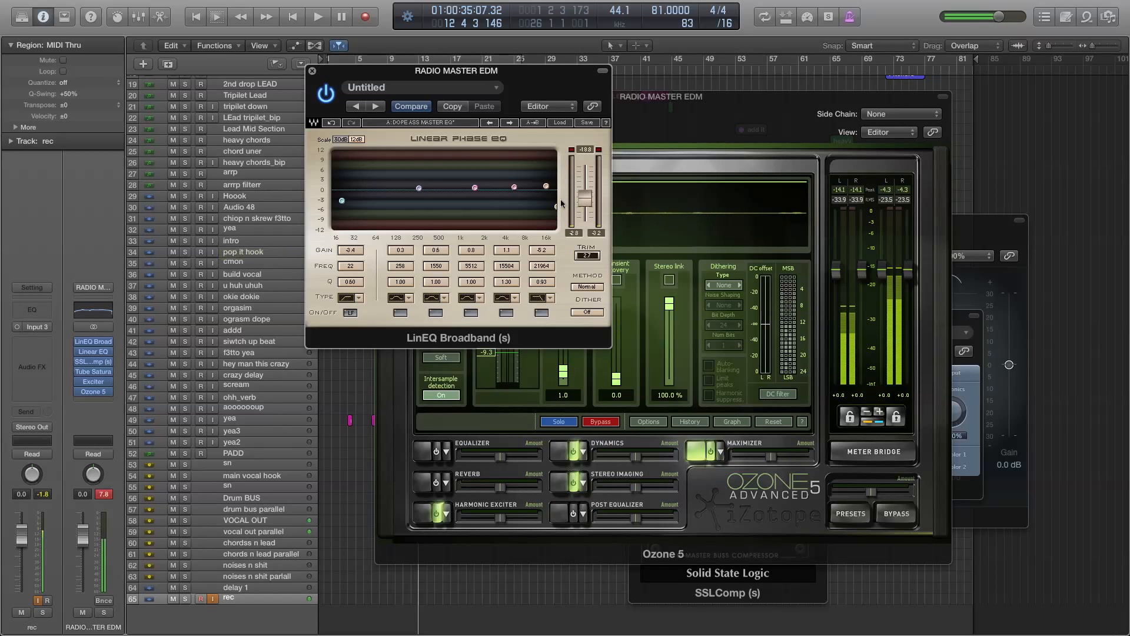
pyautogui.click(96, 353)
pyautogui.moveTo(740, 224); pyautogui.dragTo(408, 65)
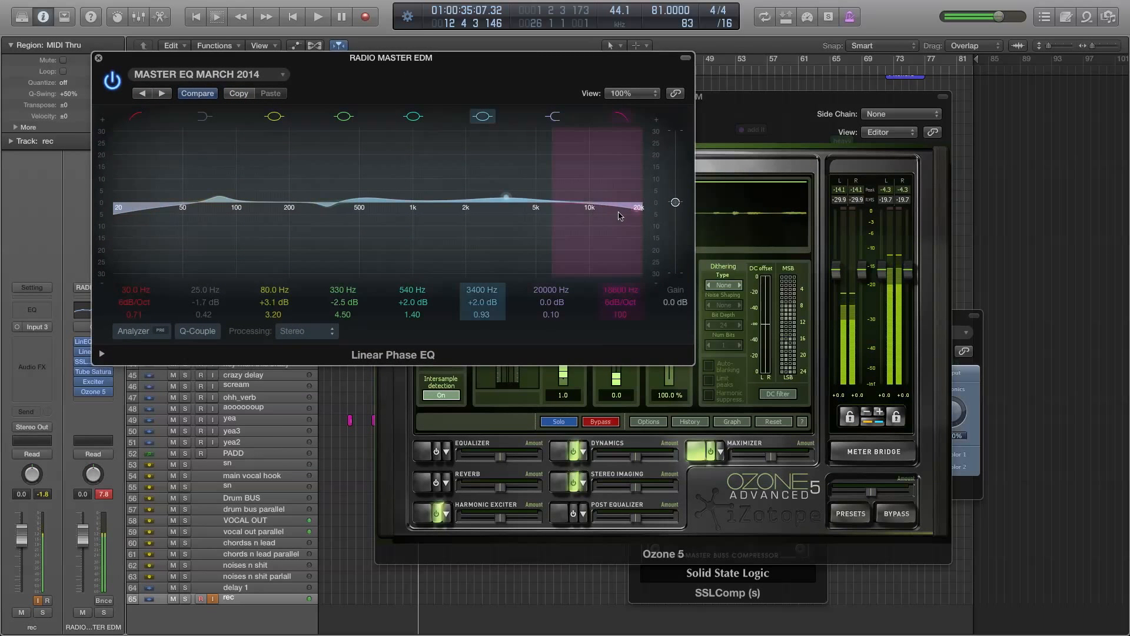
# Try boosting the Linear Phase EQ to +19.1 dB at 81 Hz and +16.1 dB at 4150 Hz, and reload the MASTER EQ MARCH 2014 preset.
pyautogui.moveTo(232, 237); pyautogui.dragTo(223, 183)
pyautogui.moveTo(494, 252); pyautogui.dragTo(506, 246)
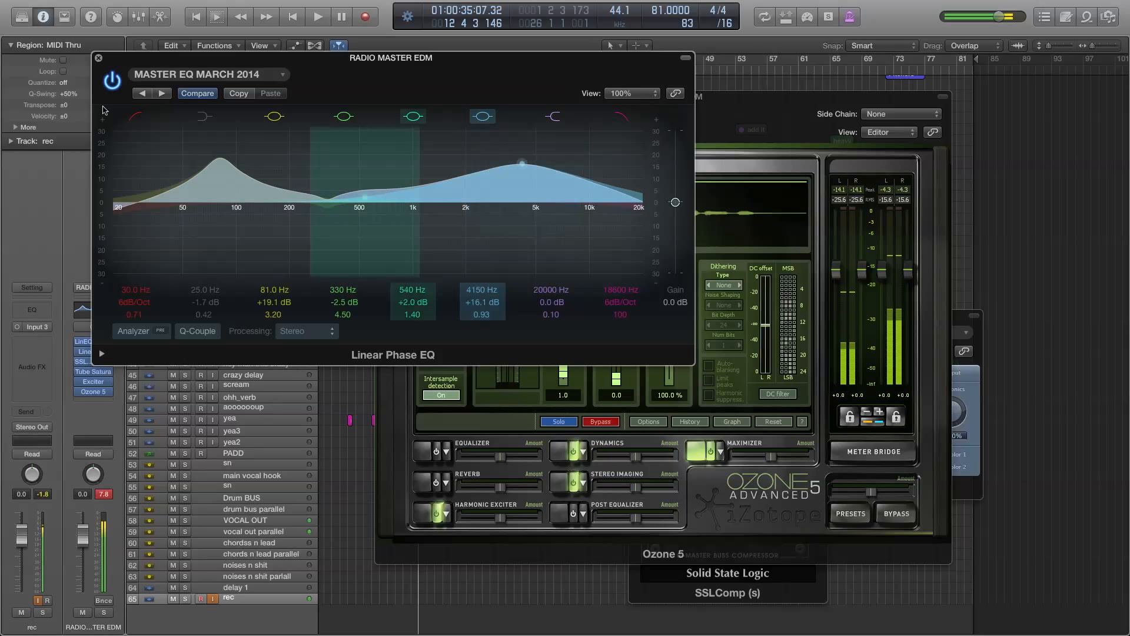
pyautogui.click(161, 93)
pyautogui.click(143, 94)
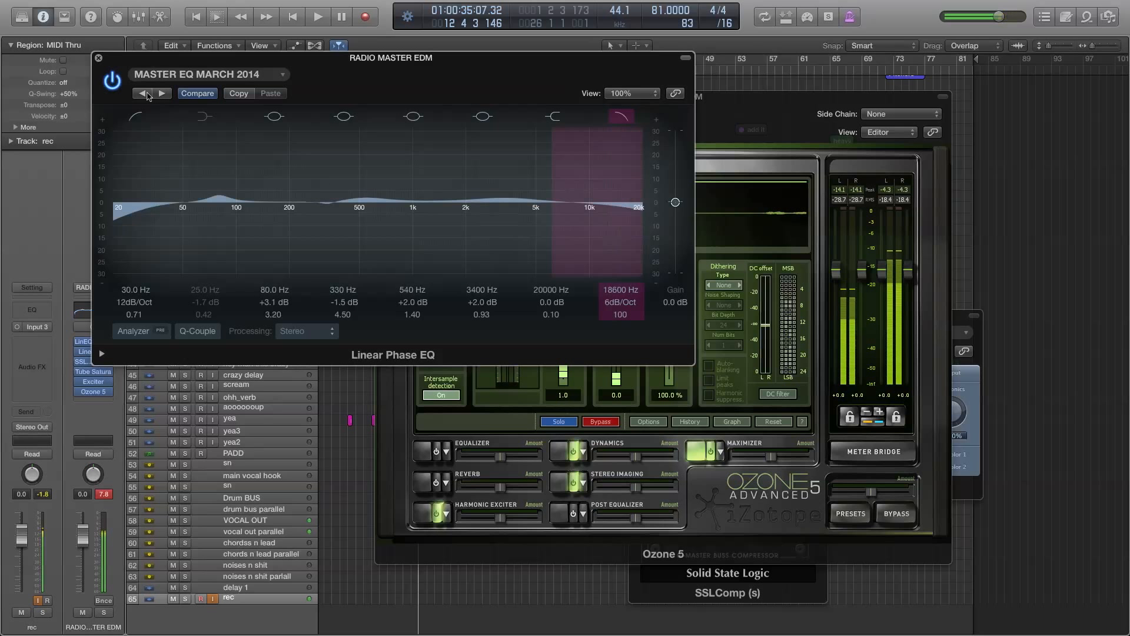